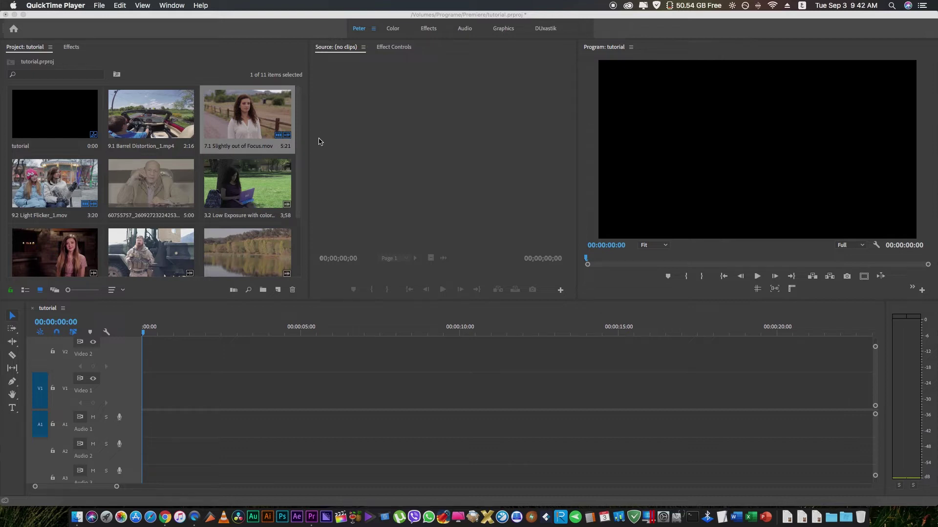
# Place 7.1 Slightly out of Focus.mov on V1 with existing sequence settings, then preview it.
pyautogui.click(225, 100)
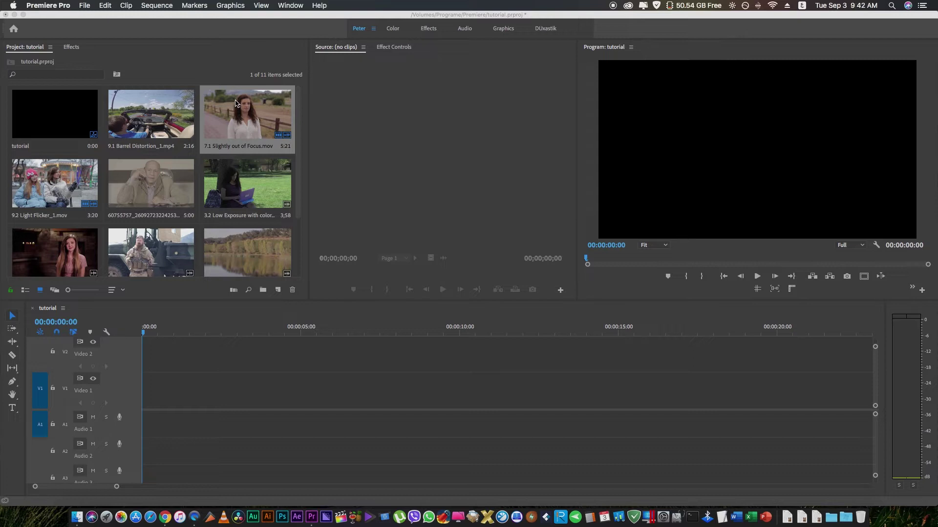
pyautogui.moveTo(237, 152)
pyautogui.mouseDown()
pyautogui.moveTo(150, 413)
pyautogui.moveTo(142, 412)
pyautogui.mouseUp()
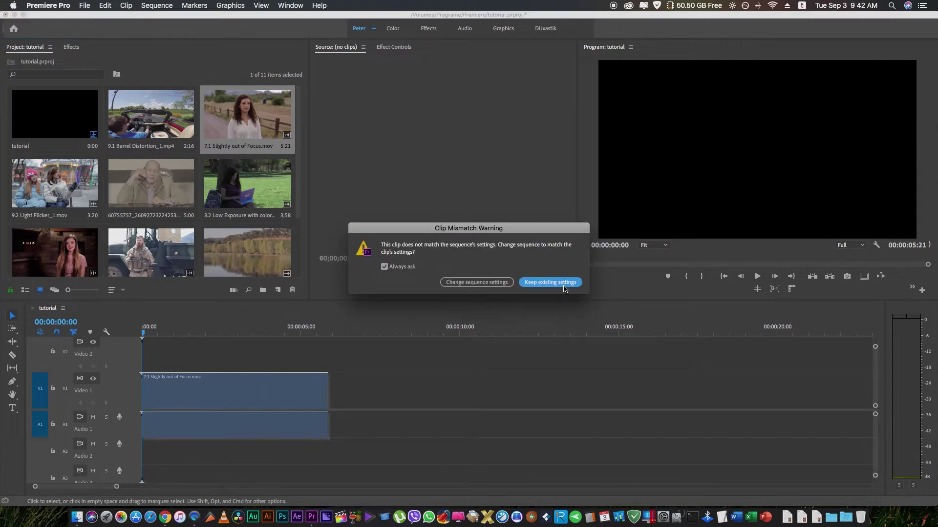
pyautogui.click(561, 284)
pyautogui.press('space')
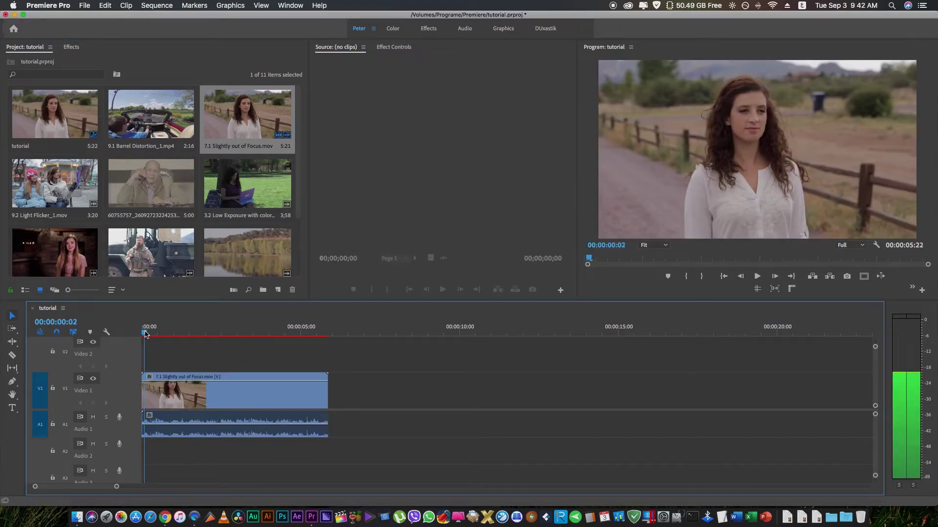
pyautogui.moveTo(144, 334)
pyautogui.mouseDown()
pyautogui.moveTo(264, 334)
pyautogui.moveTo(105, 331)
pyautogui.mouseUp()
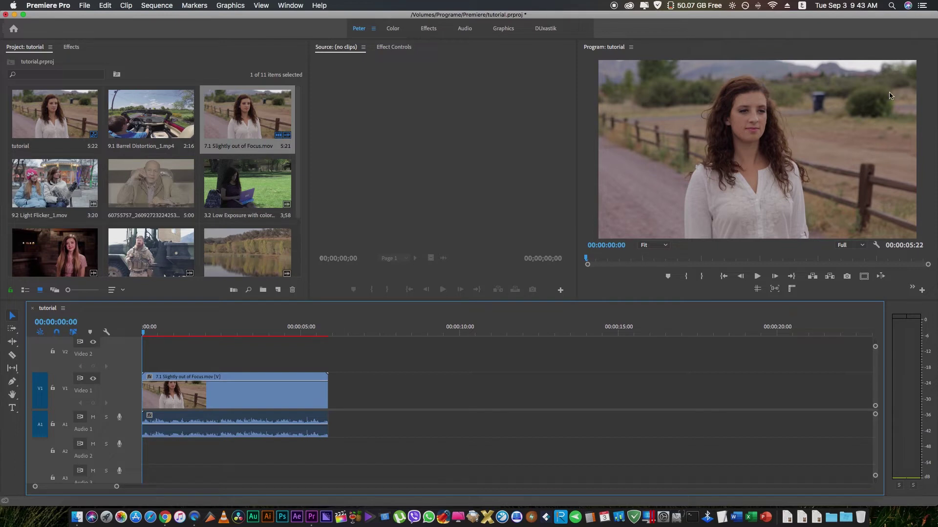
# Add an ellipse Opacity mask, position it over her face, then delete Mask (1).
pyautogui.click(188, 418)
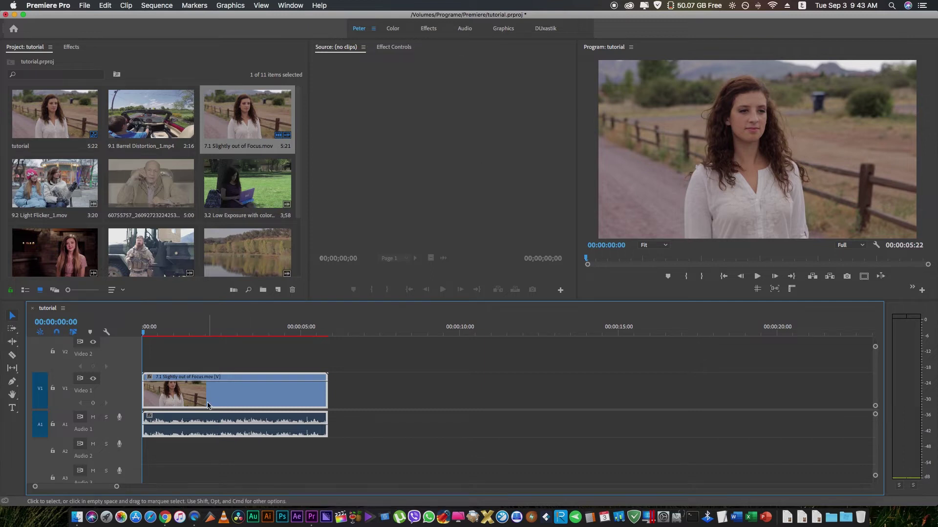
pyautogui.click(394, 48)
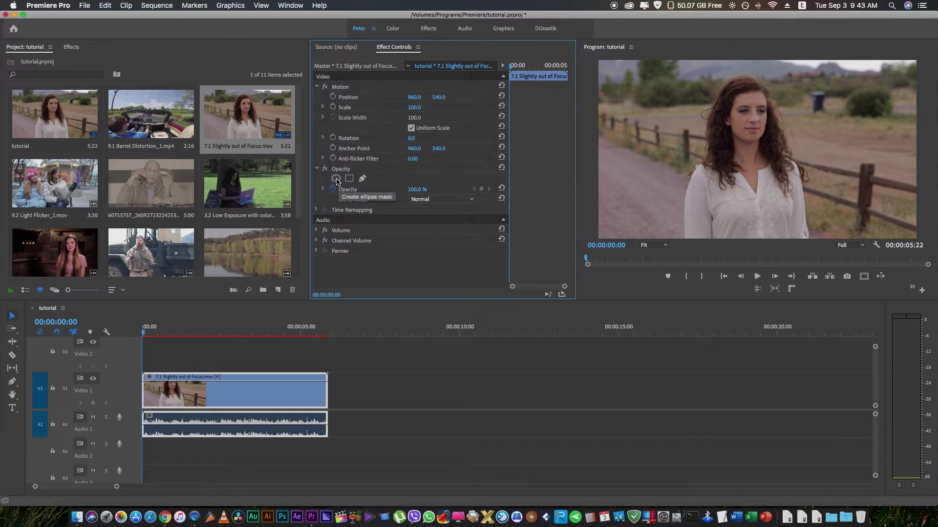
pyautogui.click(336, 179)
pyautogui.click(759, 149)
pyautogui.moveTo(759, 149); pyautogui.dragTo(749, 117)
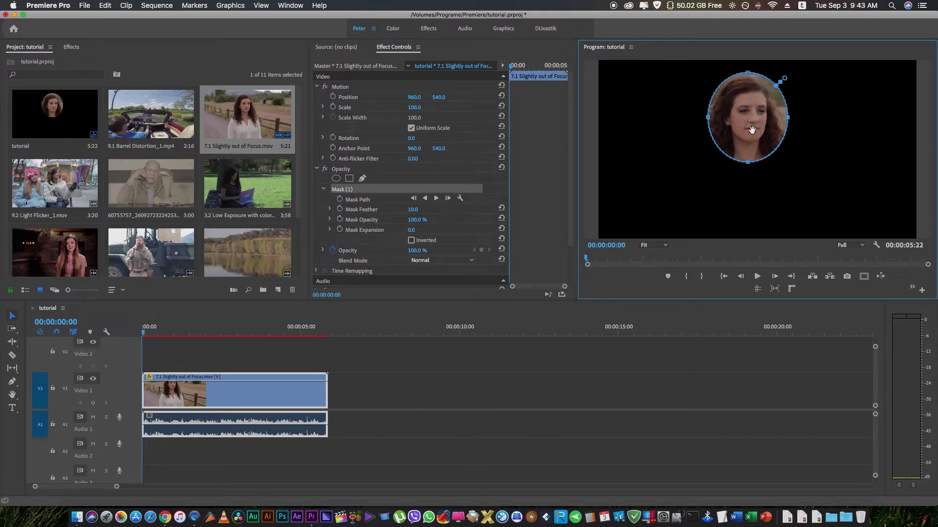
pyautogui.moveTo(748, 126)
pyautogui.mouseDown()
pyautogui.moveTo(749, 117)
pyautogui.moveTo(796, 116)
pyautogui.mouseUp()
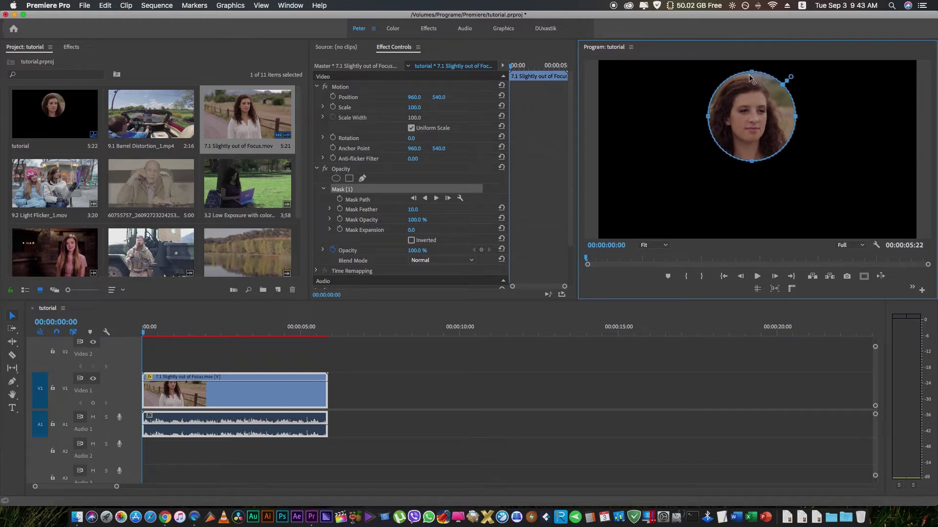
pyautogui.moveTo(754, 110)
pyautogui.mouseDown()
pyautogui.moveTo(670, 115)
pyautogui.moveTo(745, 114)
pyautogui.mouseUp()
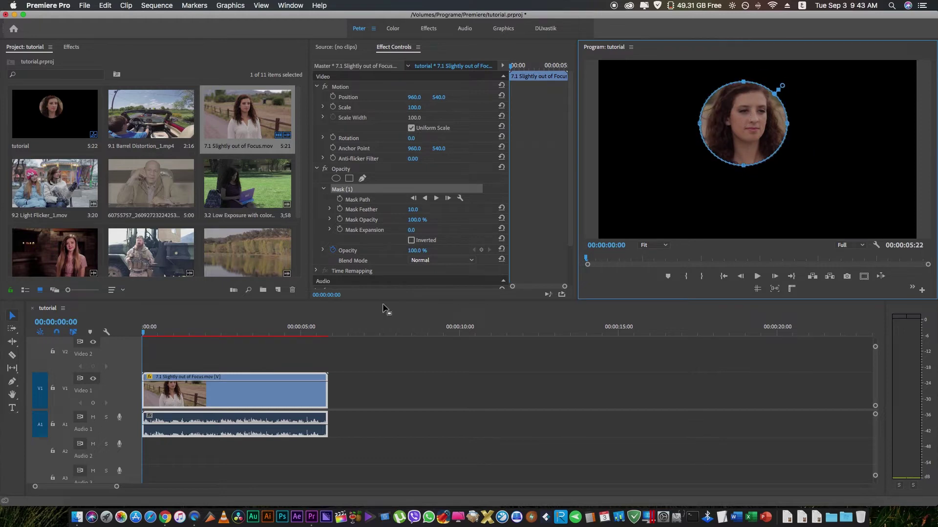
pyautogui.click(339, 190)
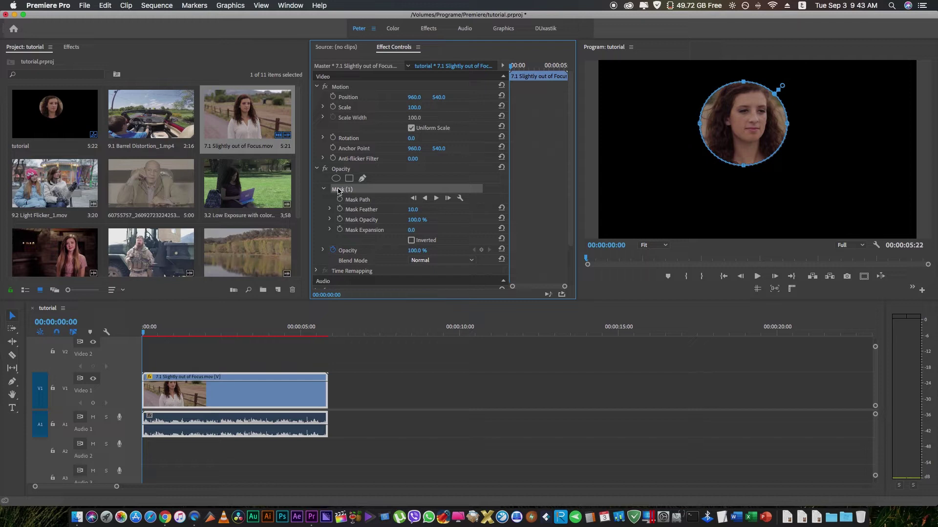
pyautogui.press('Delete')
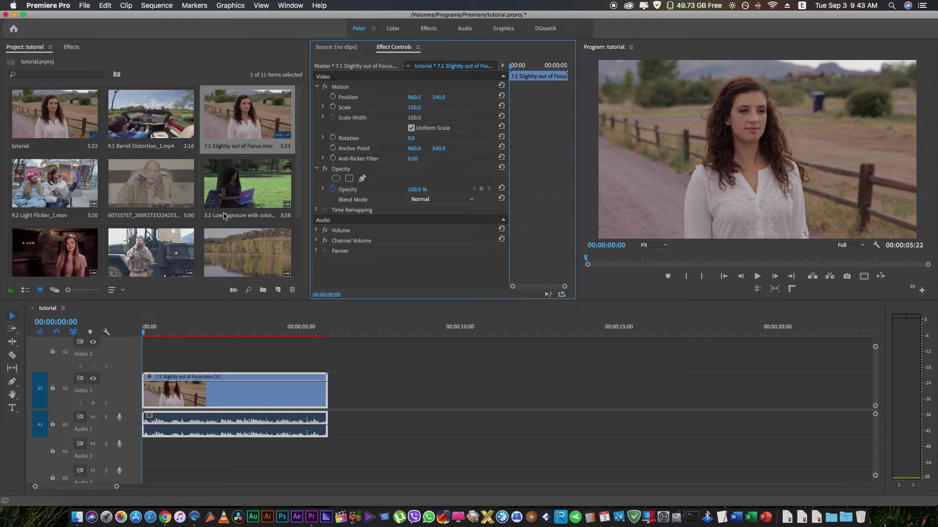
# Drag Gaussian Blur from Video Effects > Blur & Sharpen onto the V1 clip.
pyautogui.click(70, 48)
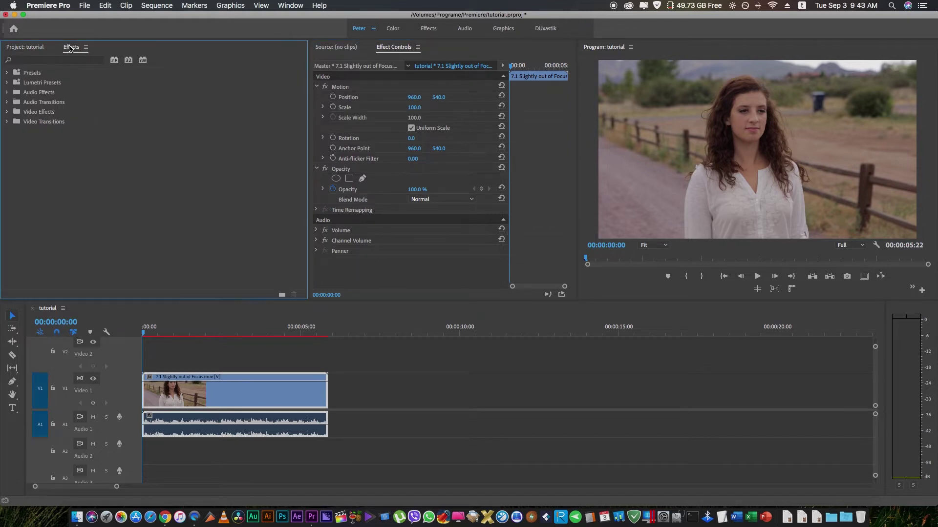
pyautogui.click(7, 112)
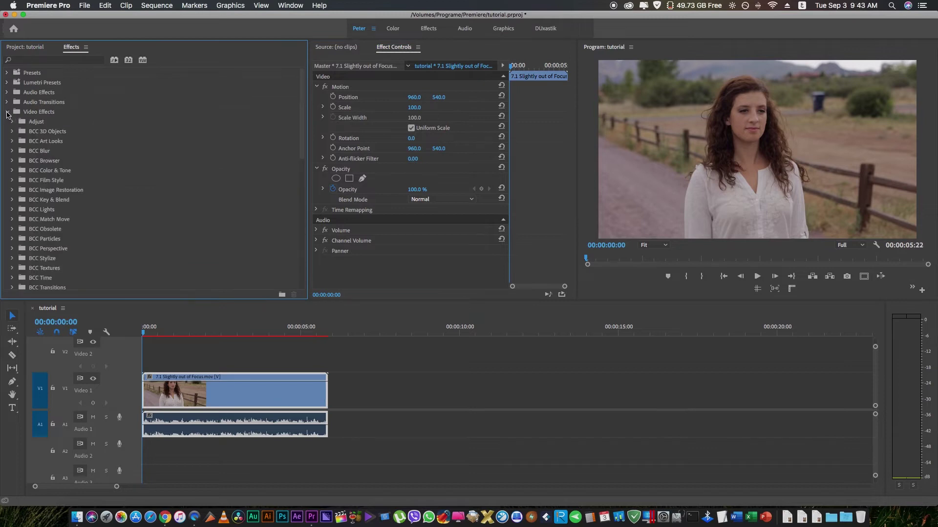
pyautogui.scroll(-3, 98, 183)
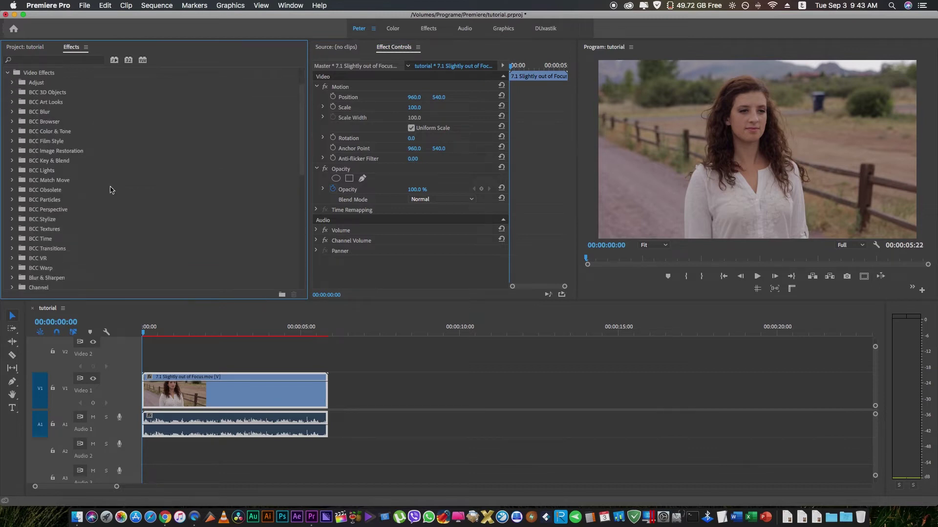
pyautogui.moveTo(301, 126)
pyautogui.mouseDown()
pyautogui.moveTo(302, 200)
pyautogui.moveTo(308, 187)
pyautogui.mouseUp()
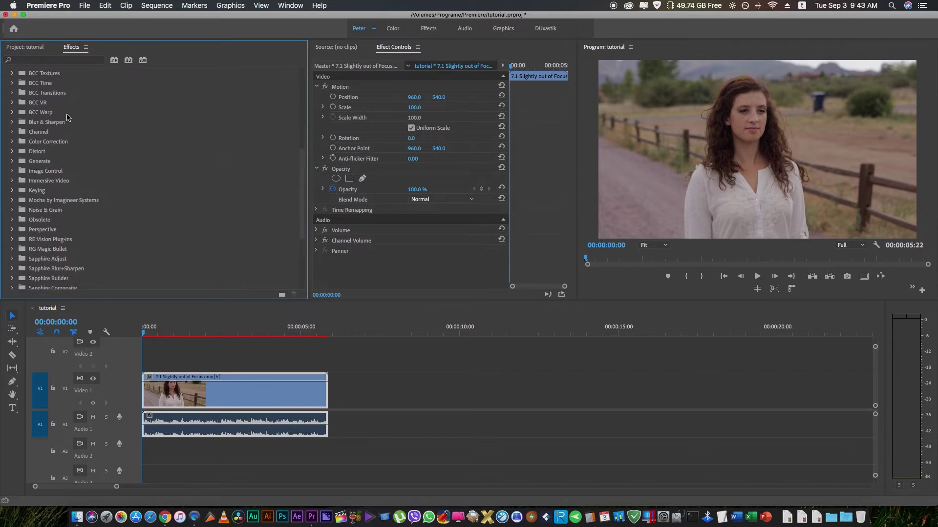
pyautogui.doubleClick(40, 123)
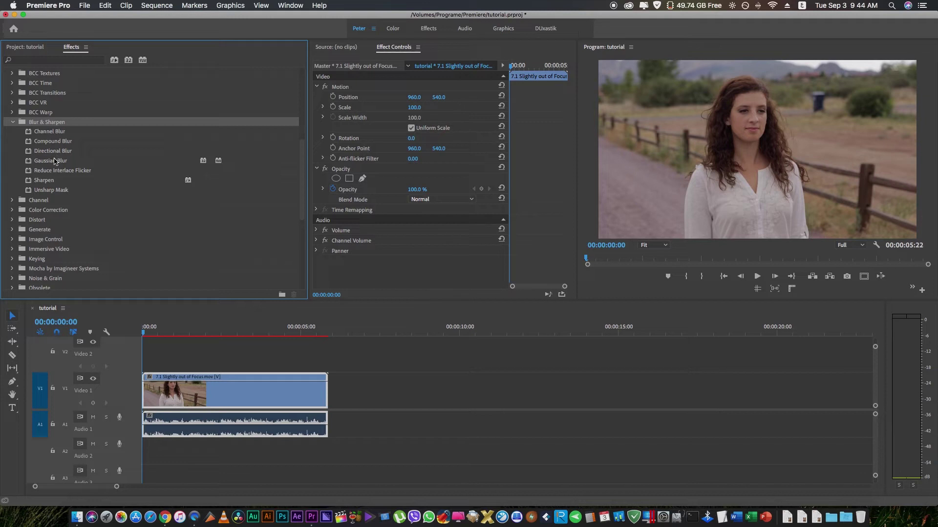
pyautogui.click(55, 161)
pyautogui.moveTo(28, 163); pyautogui.dragTo(249, 401)
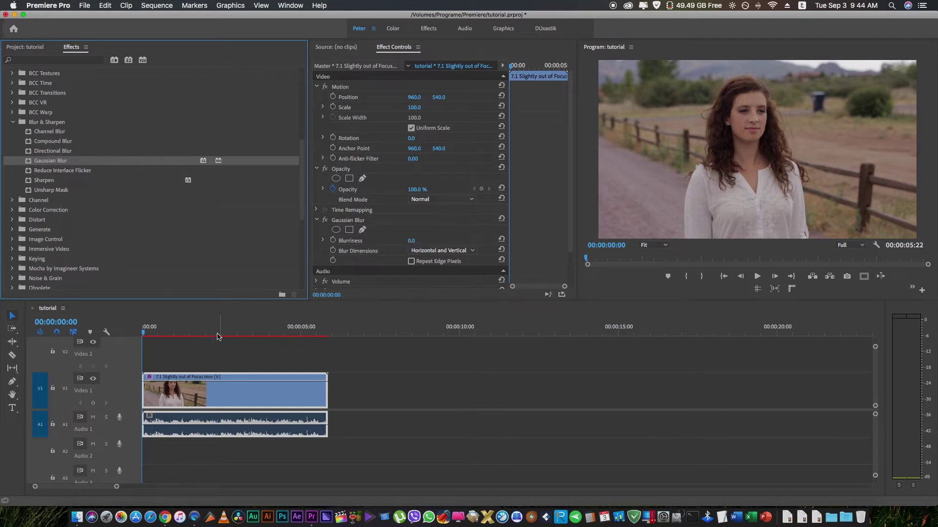
# Add an ellipse mask to Gaussian Blur and tighten its top, right and bottom edges around her face.
pyautogui.click(336, 230)
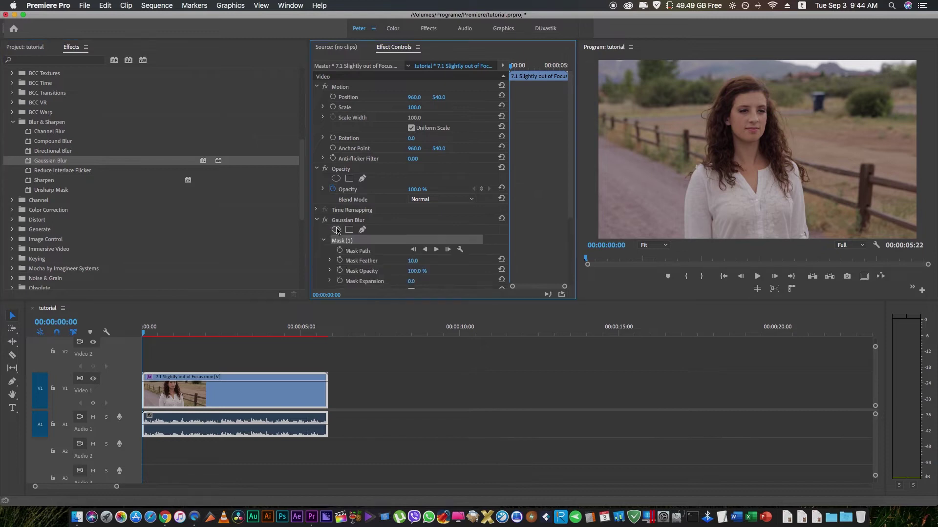
pyautogui.moveTo(748, 152); pyautogui.dragTo(739, 111)
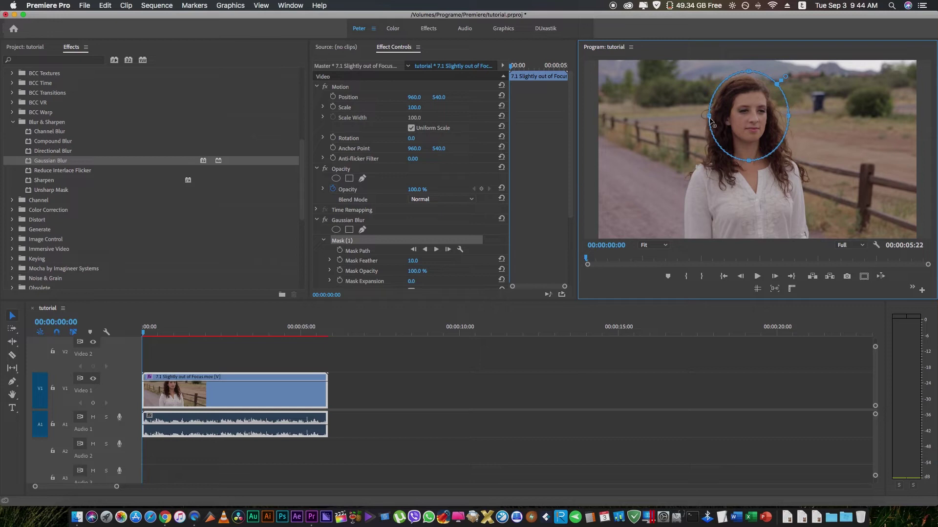
pyautogui.moveTo(709, 116); pyautogui.dragTo(722, 117)
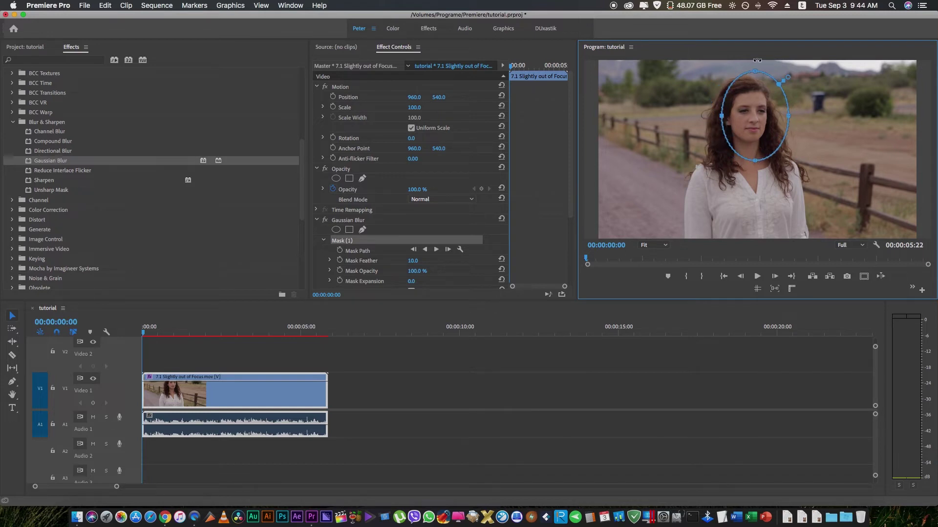
pyautogui.moveTo(755, 72); pyautogui.dragTo(755, 82)
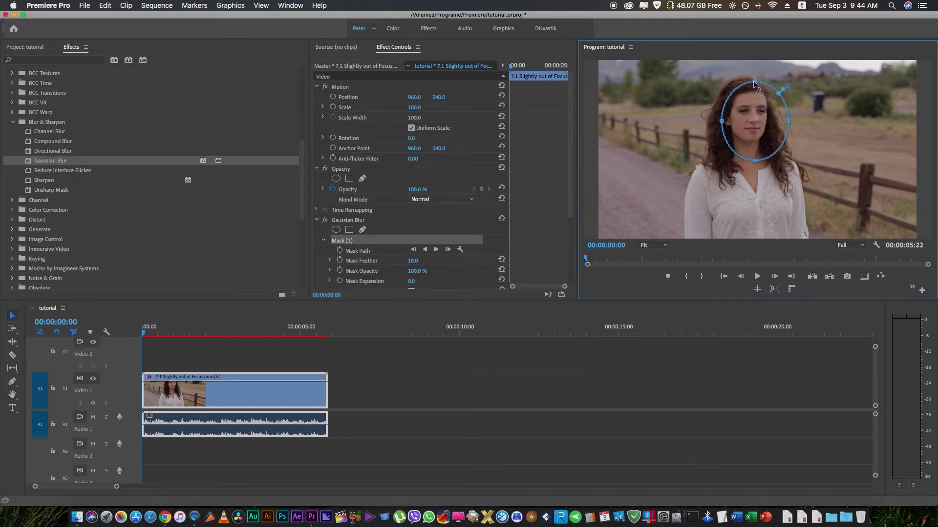
pyautogui.moveTo(788, 121); pyautogui.dragTo(770, 121)
pyautogui.moveTo(746, 160); pyautogui.dragTo(755, 124)
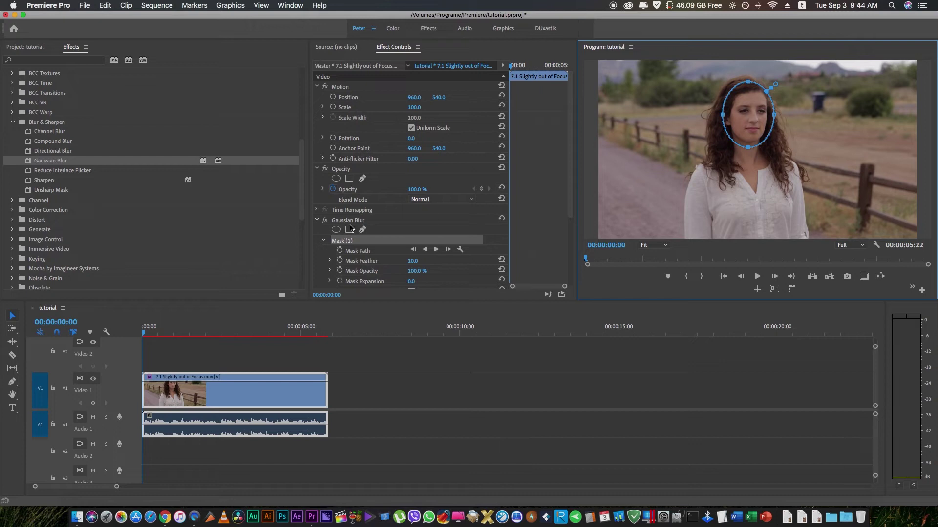
pyautogui.scroll(-5, 375, 217)
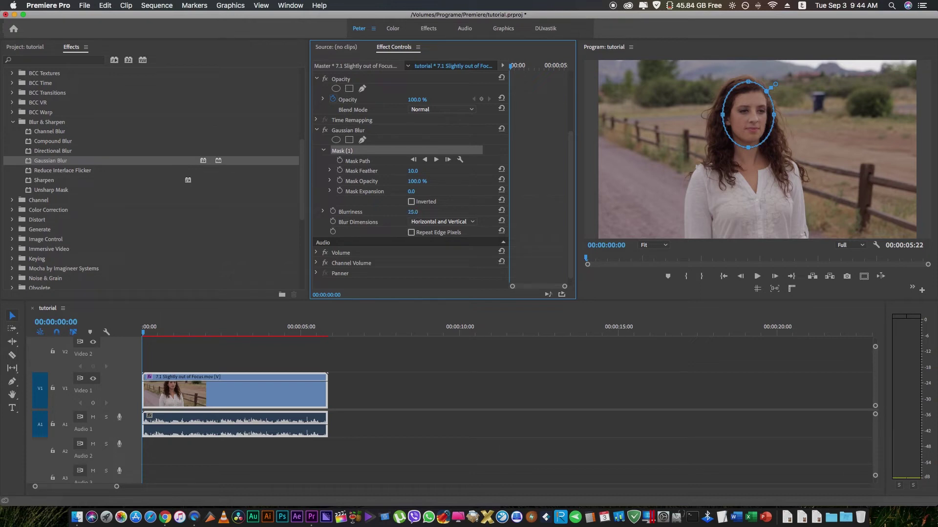
# Scrub Gaussian Blur Blurriness up to 94, then deselect the clip to review the blur.
pyautogui.moveTo(413, 212); pyautogui.dragTo(416, 212)
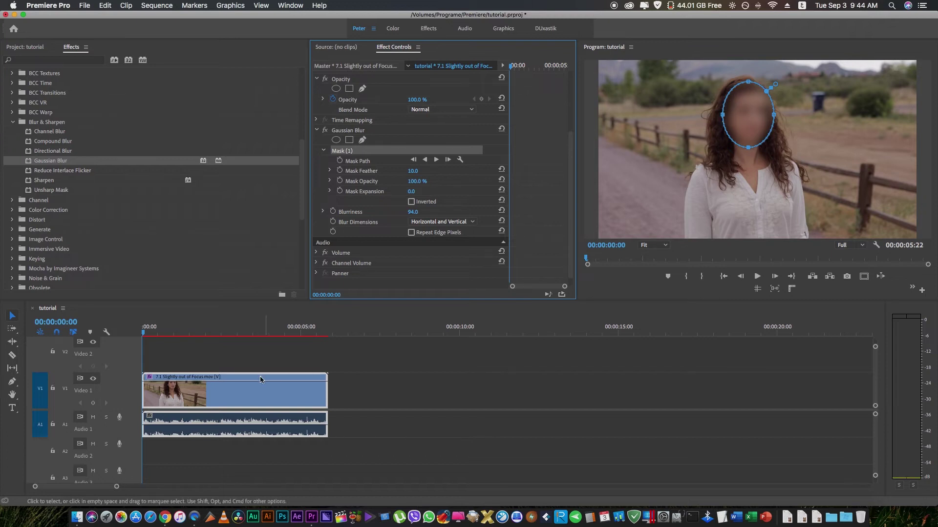
pyautogui.click(162, 355)
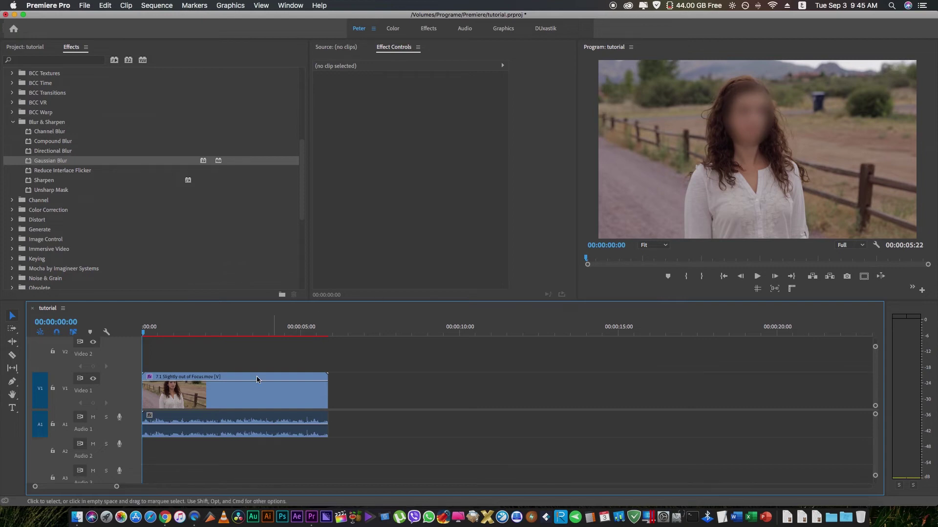
# Raise Mask (1) Mask Feather to 108, checking the softened edge with the clip deselected.
pyautogui.click(205, 405)
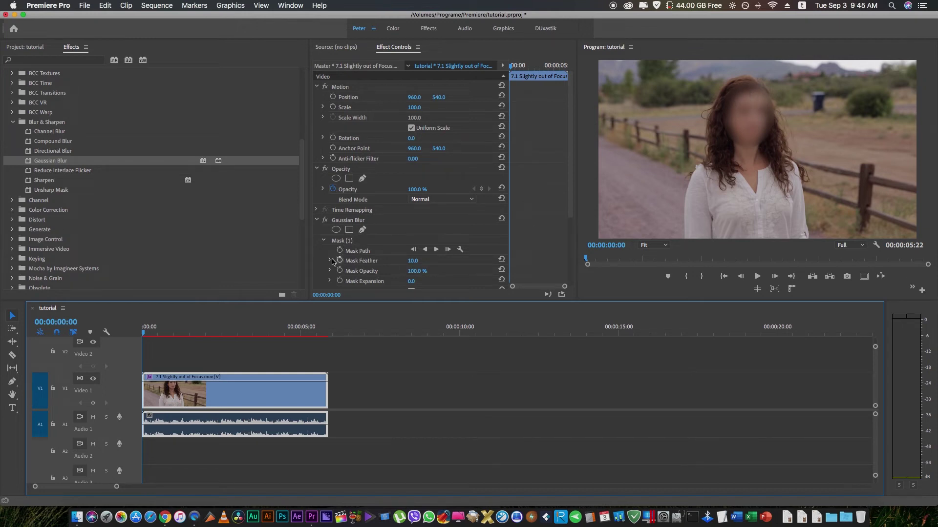
pyautogui.click(344, 240)
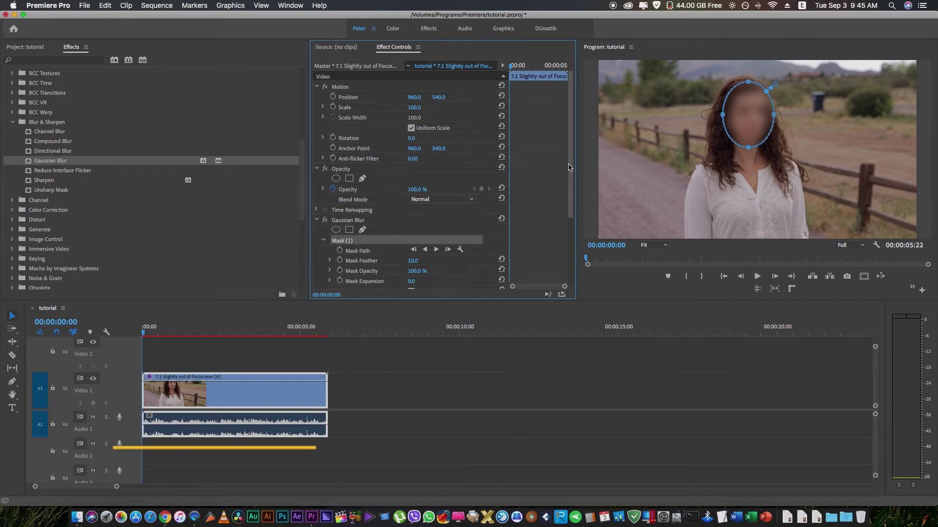
pyautogui.moveTo(570, 167); pyautogui.dragTo(571, 211)
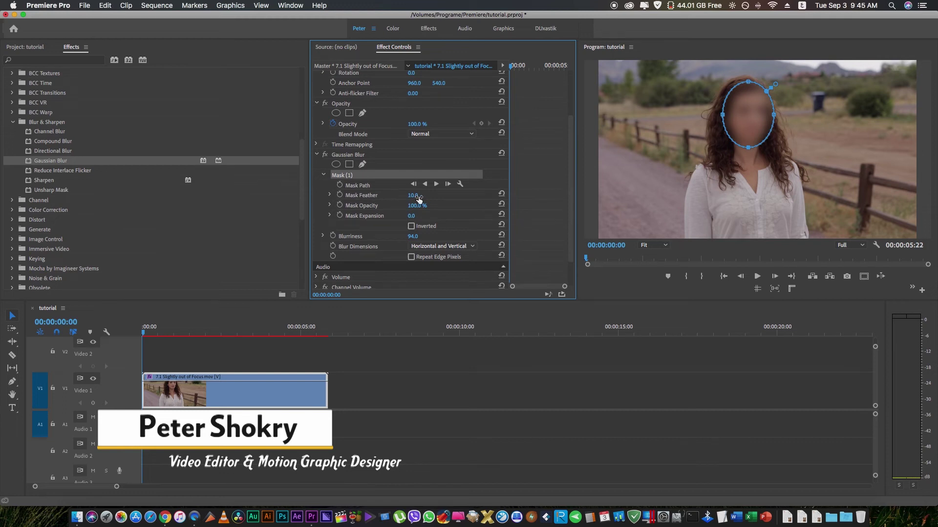
pyautogui.moveTo(413, 197); pyautogui.dragTo(422, 195)
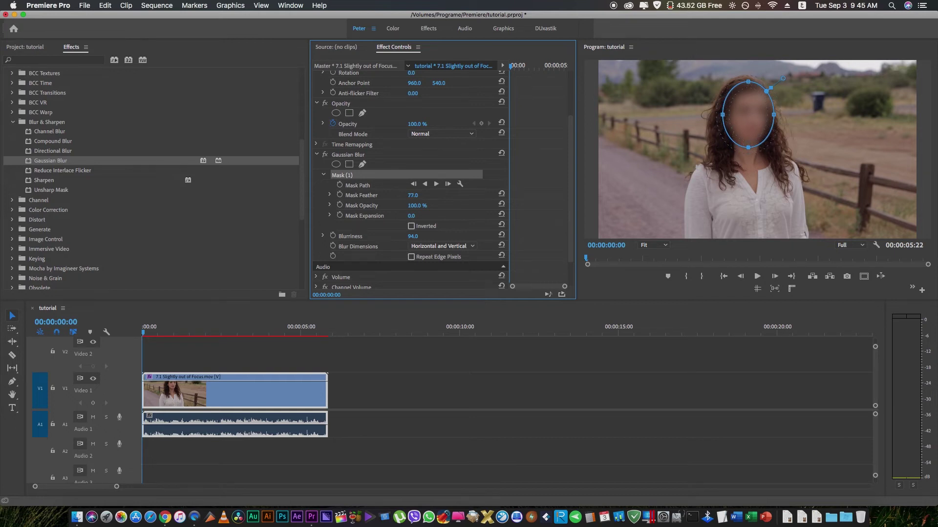
pyautogui.click(197, 361)
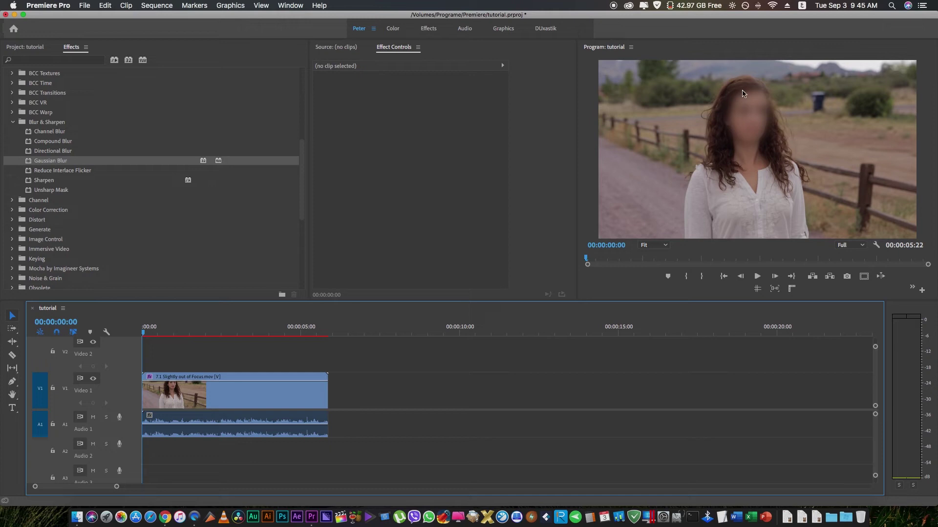
pyautogui.click(197, 400)
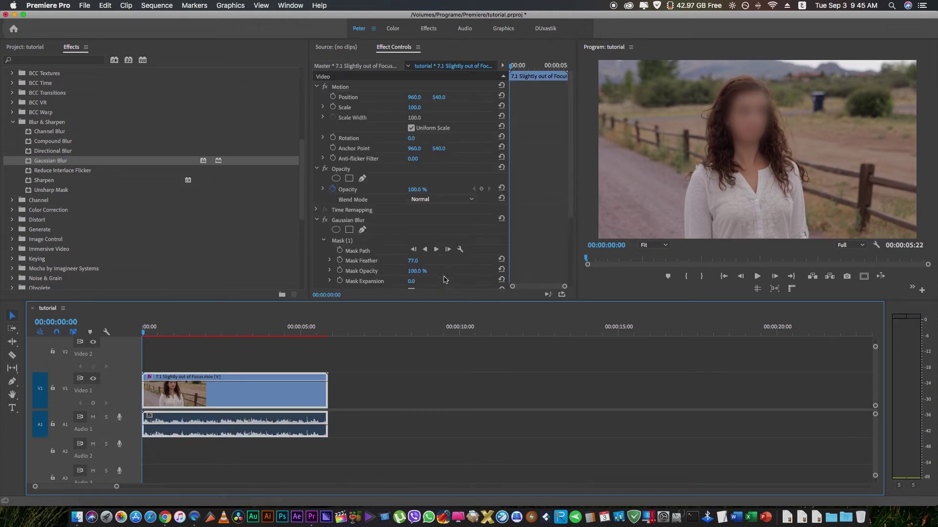
pyautogui.click(418, 261)
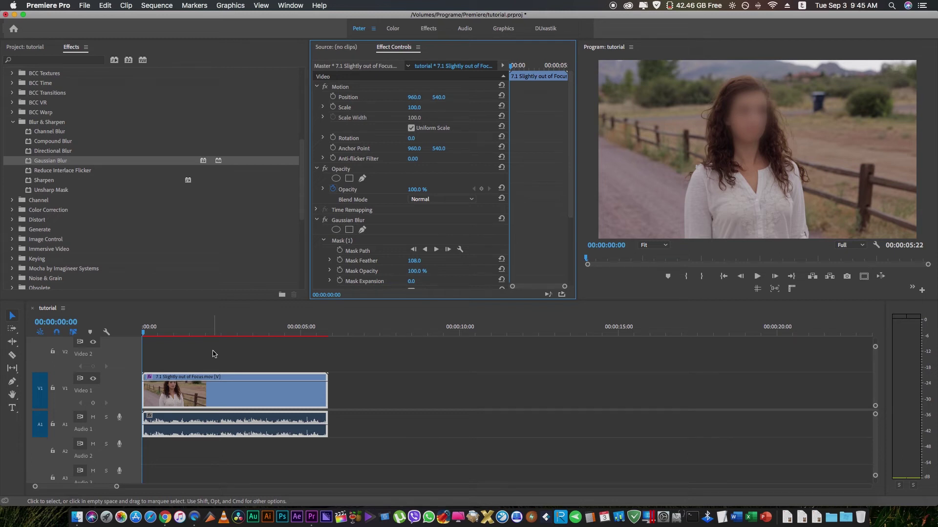
pyautogui.press('space')
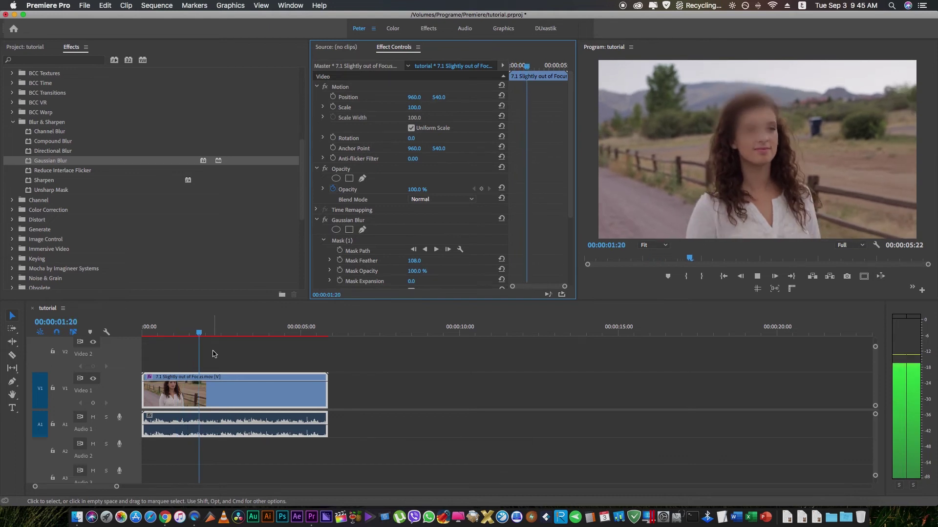
pyautogui.press('space')
pyautogui.moveTo(212, 335); pyautogui.dragTo(251, 332)
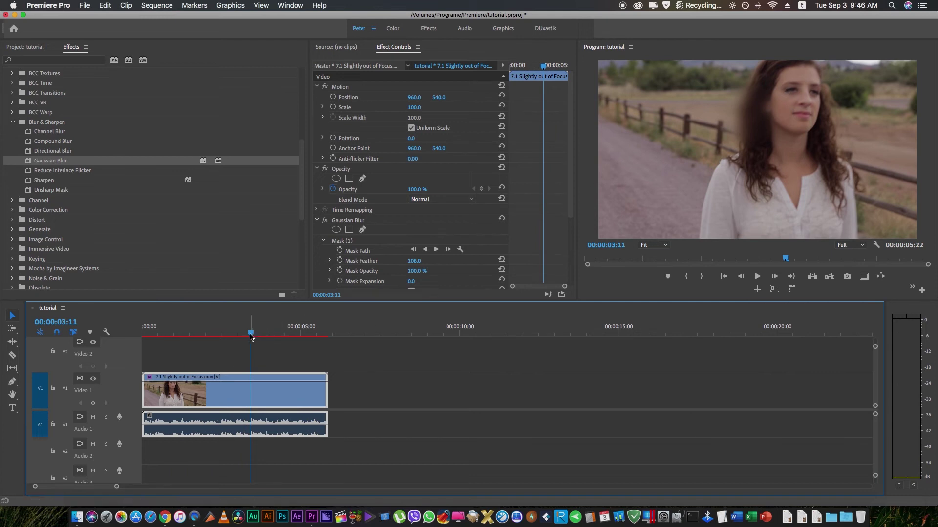
pyautogui.moveTo(251, 336); pyautogui.dragTo(83, 362)
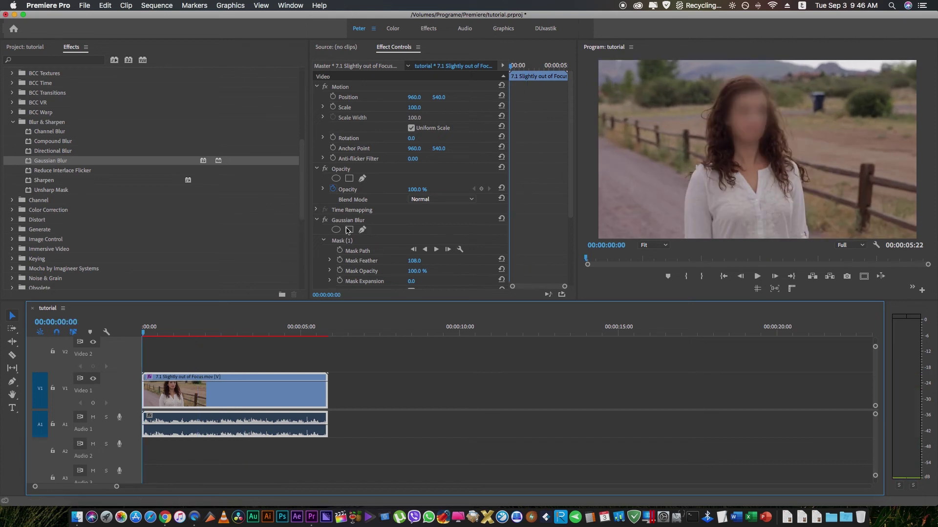
# Track Mask (1) forward so the blur follows her face through the whole clip.
pyautogui.click(342, 243)
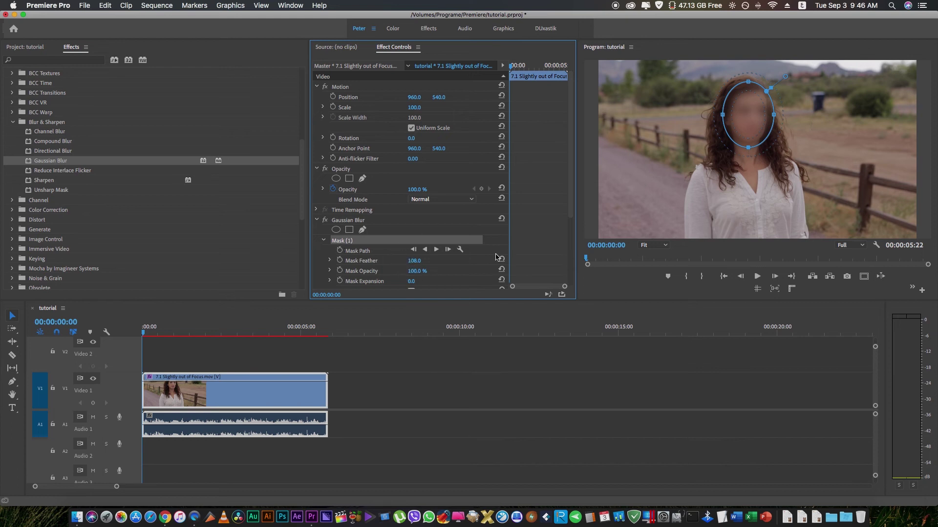
pyautogui.click(436, 250)
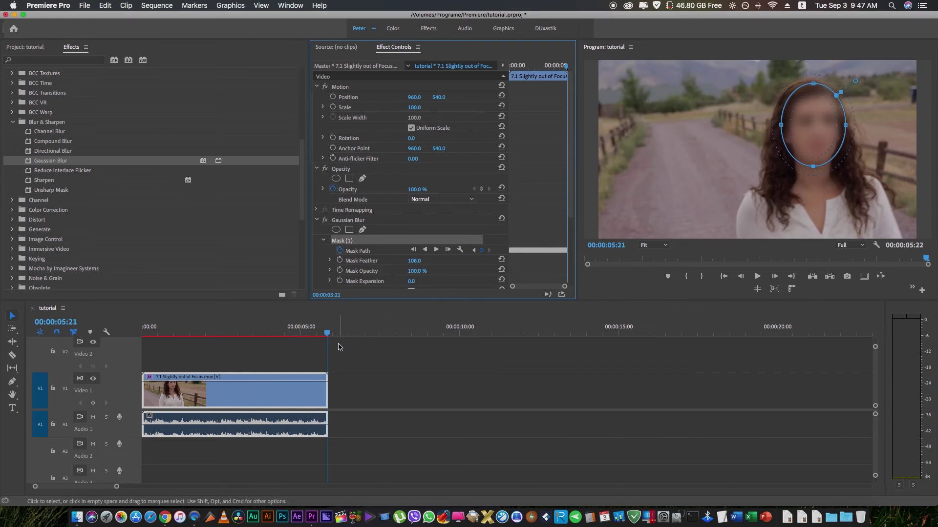
pyautogui.moveTo(326, 335); pyautogui.dragTo(143, 335)
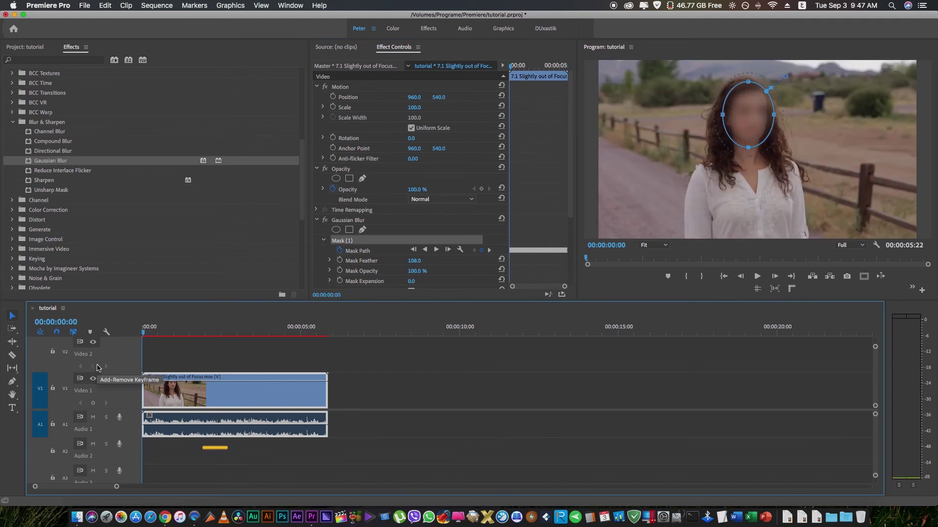
pyautogui.press('space')
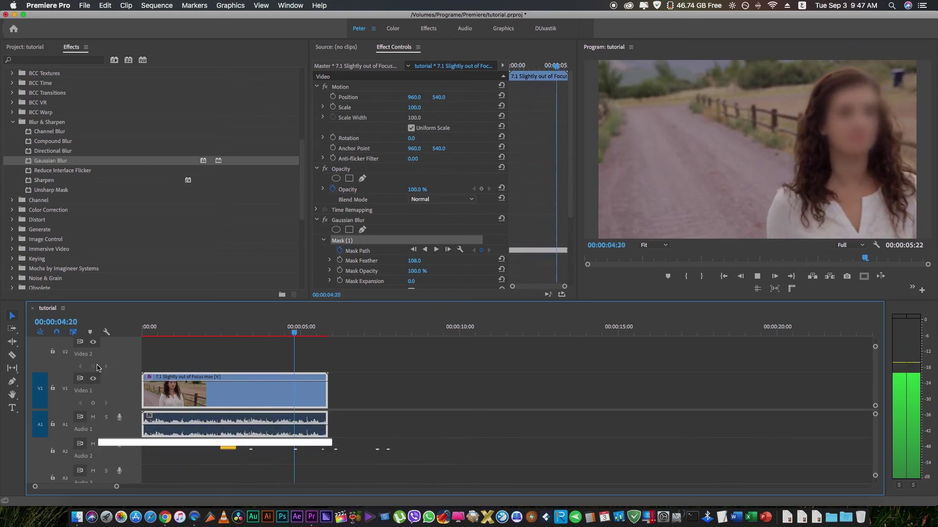
pyautogui.press('space')
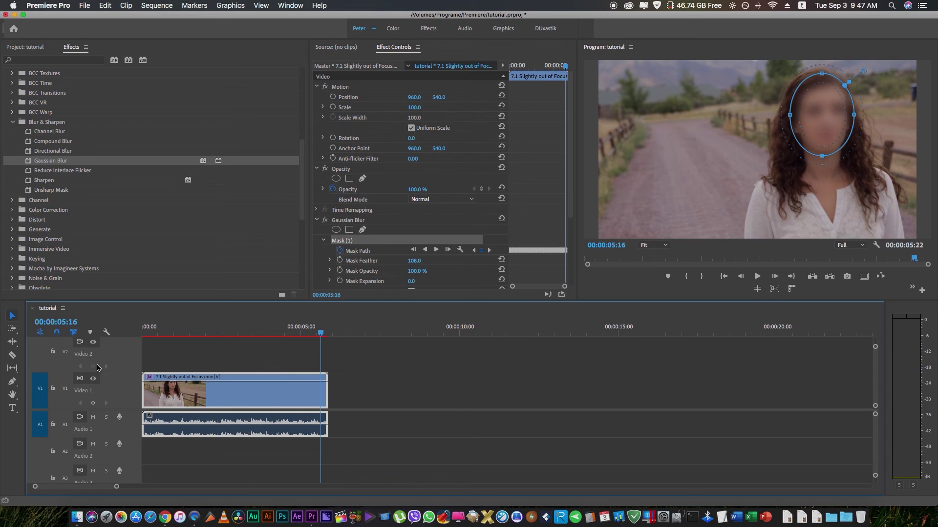